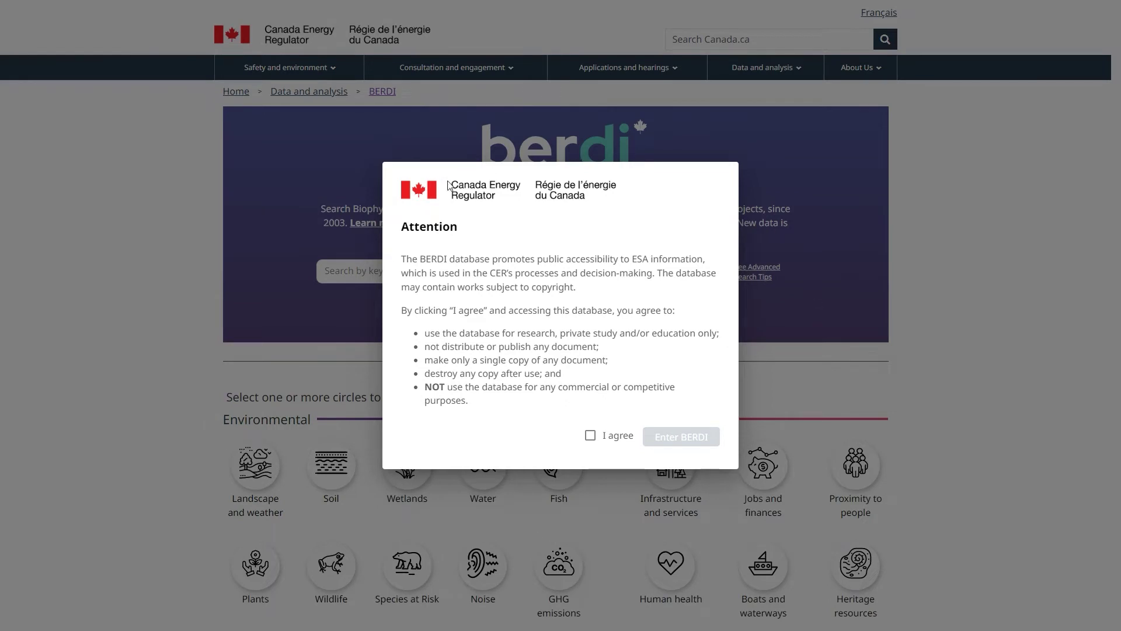
- Agree to the terms of use, enter BERDI, and return to the empty keyword search box
click(590, 435)
click(677, 440)
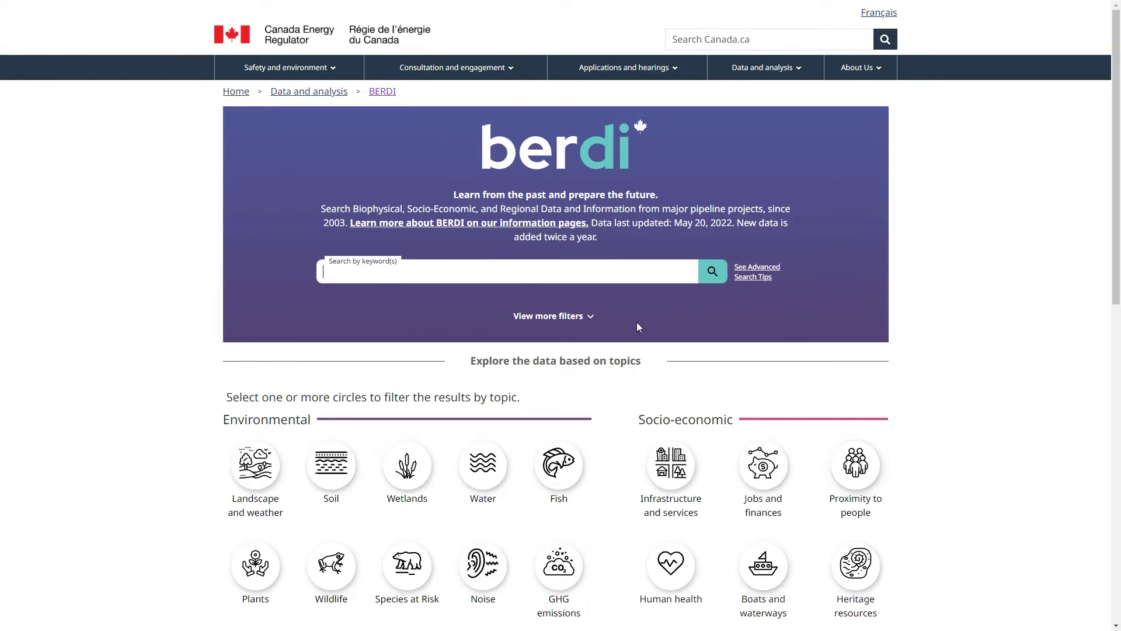
scroll(637, 327, down, 4)
scroll(638, 327, down, 1)
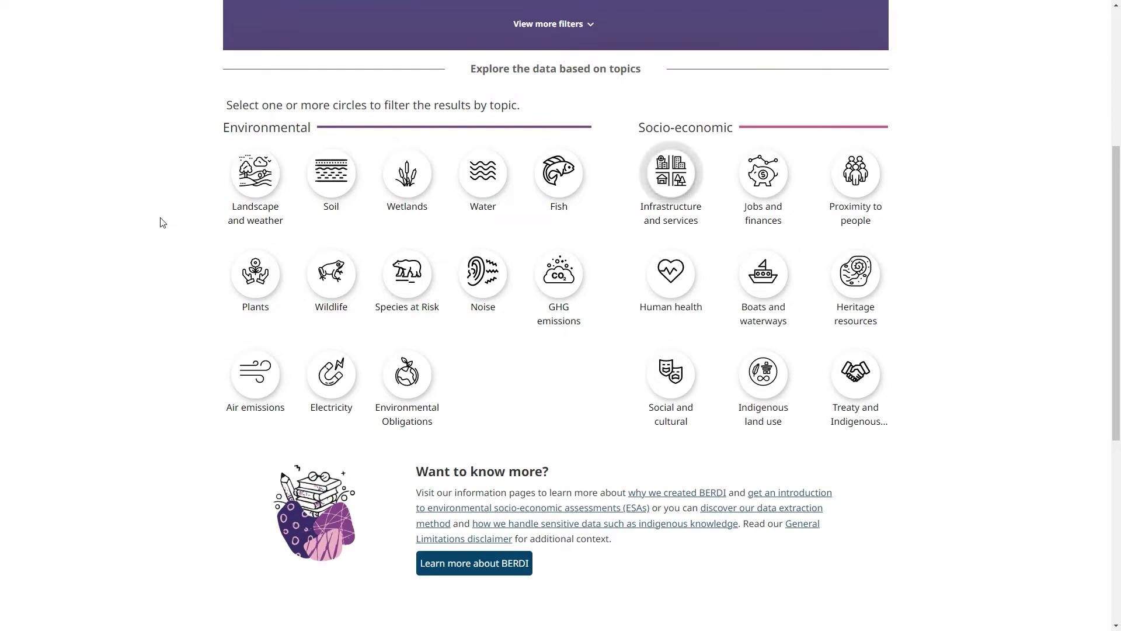
scroll(162, 223, up, 5)
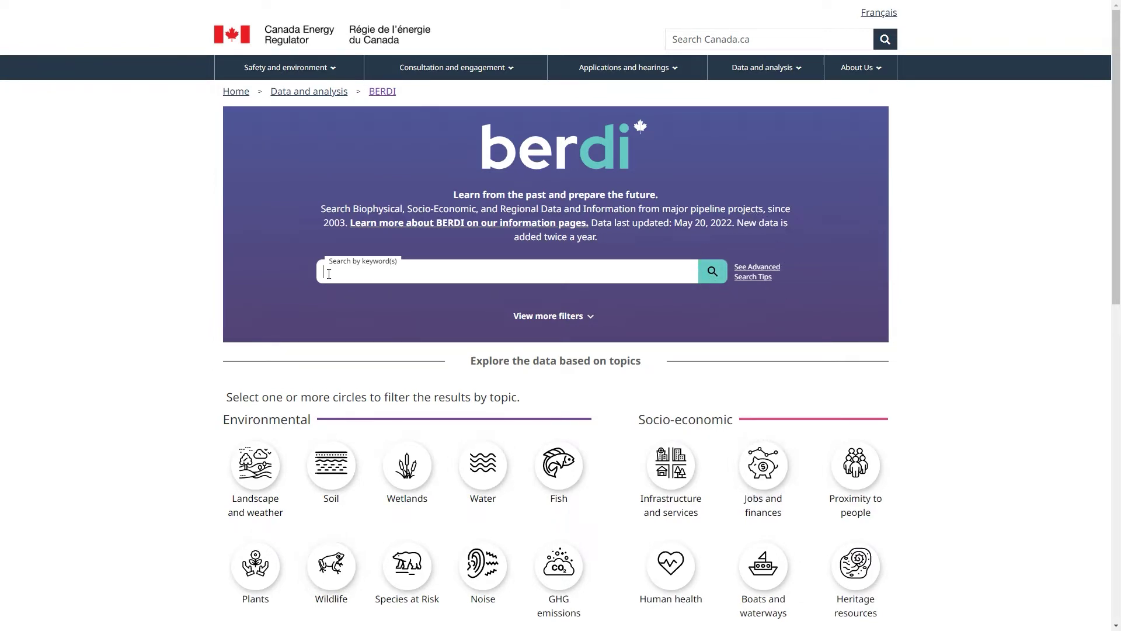
- Search for 'Beaver' (452 tables, 2 alignment sheets) and view page 2 of the results
text(Beaver)
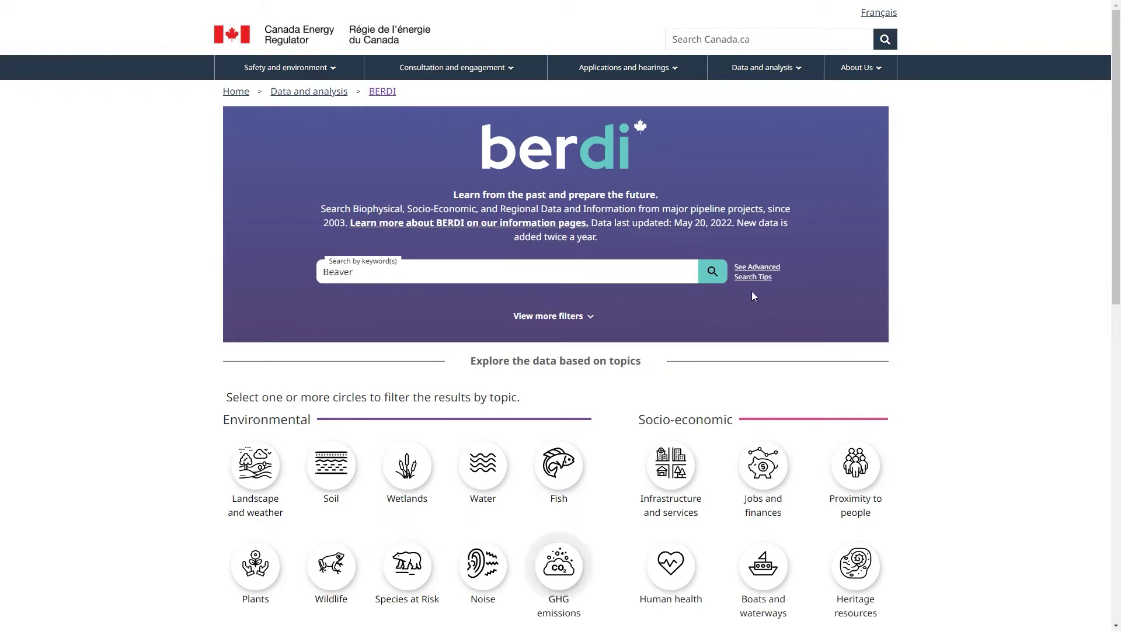
click(713, 272)
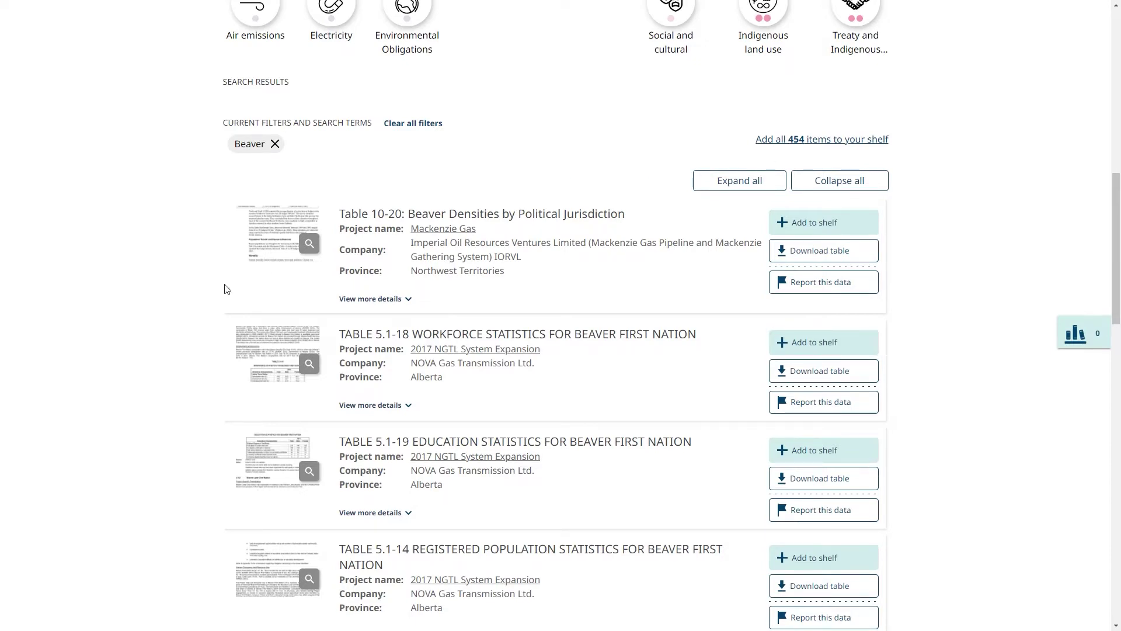
scroll(575, 412, down, 10)
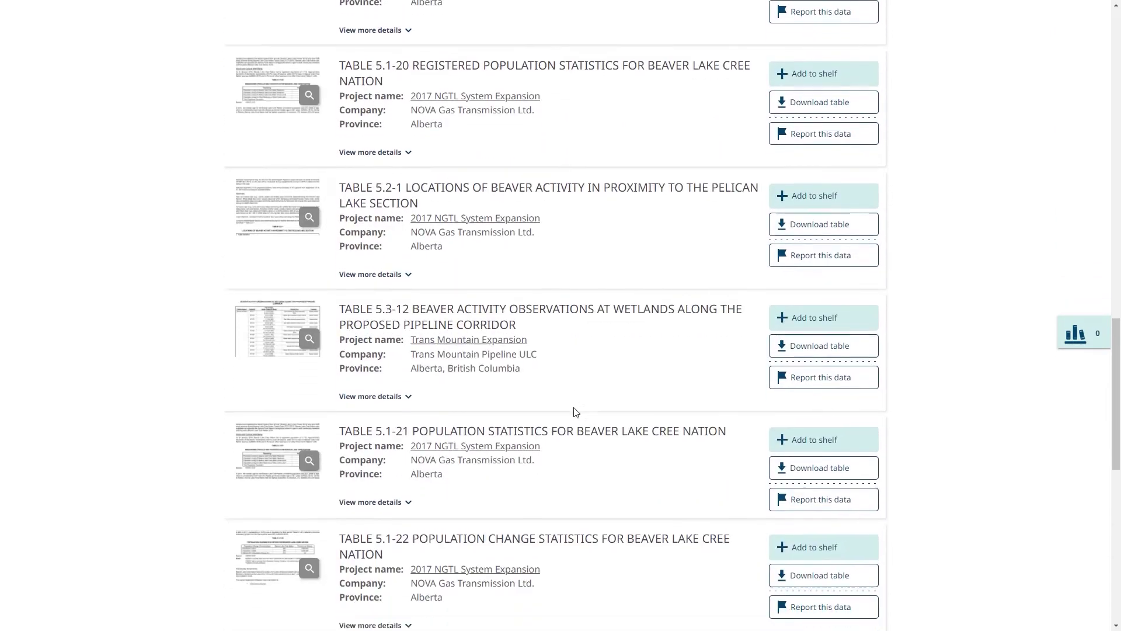
scroll(575, 412, down, 5)
click(491, 363)
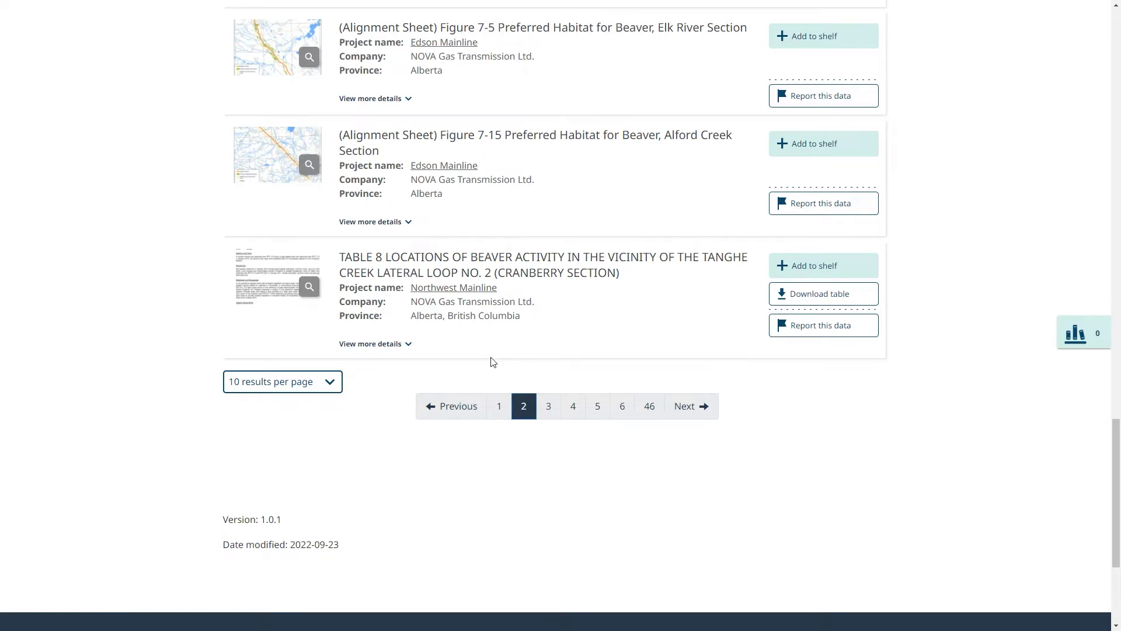
scroll(493, 362, up, 3)
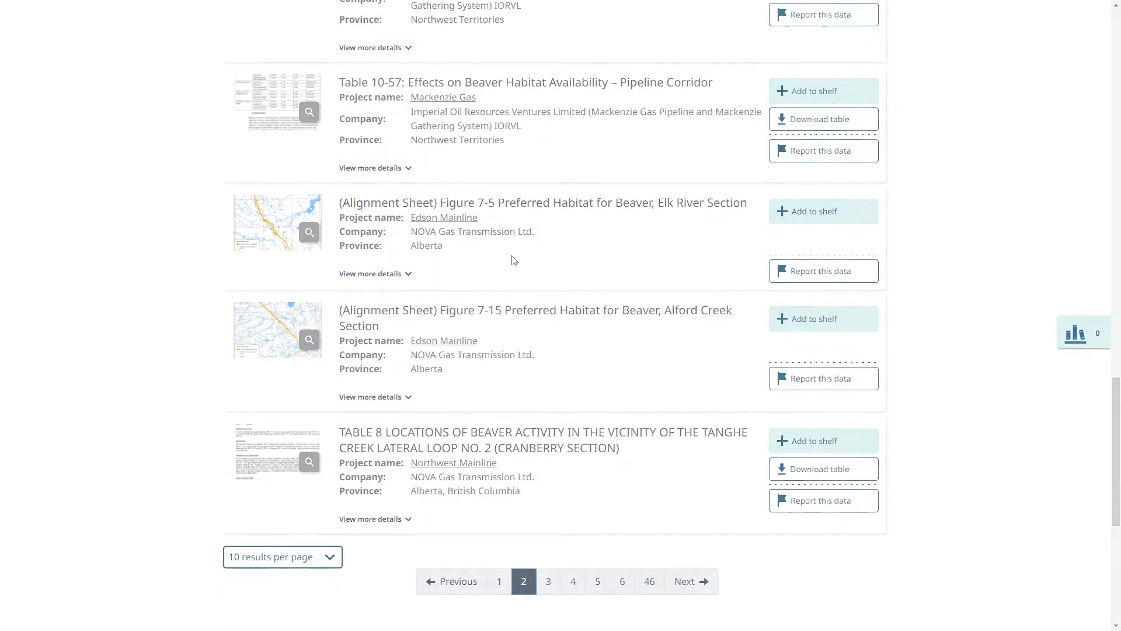
scroll(351, 259, up, 20)
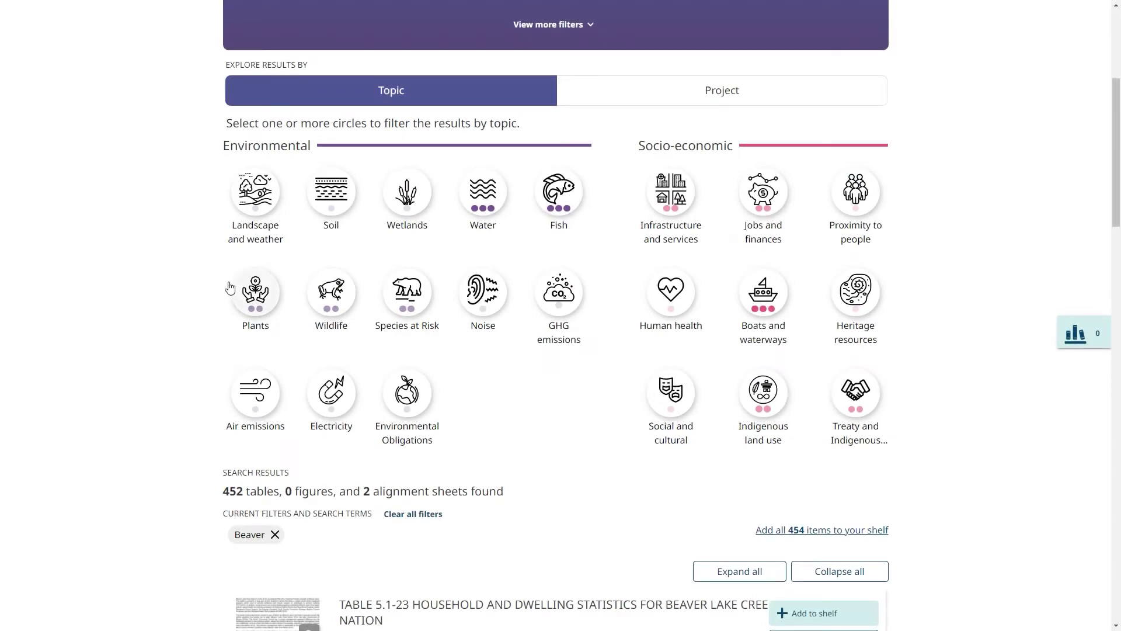
- Filter to the Wetlands and Boats and waterways topics and British Columbia, leaving 143 tables
click(407, 191)
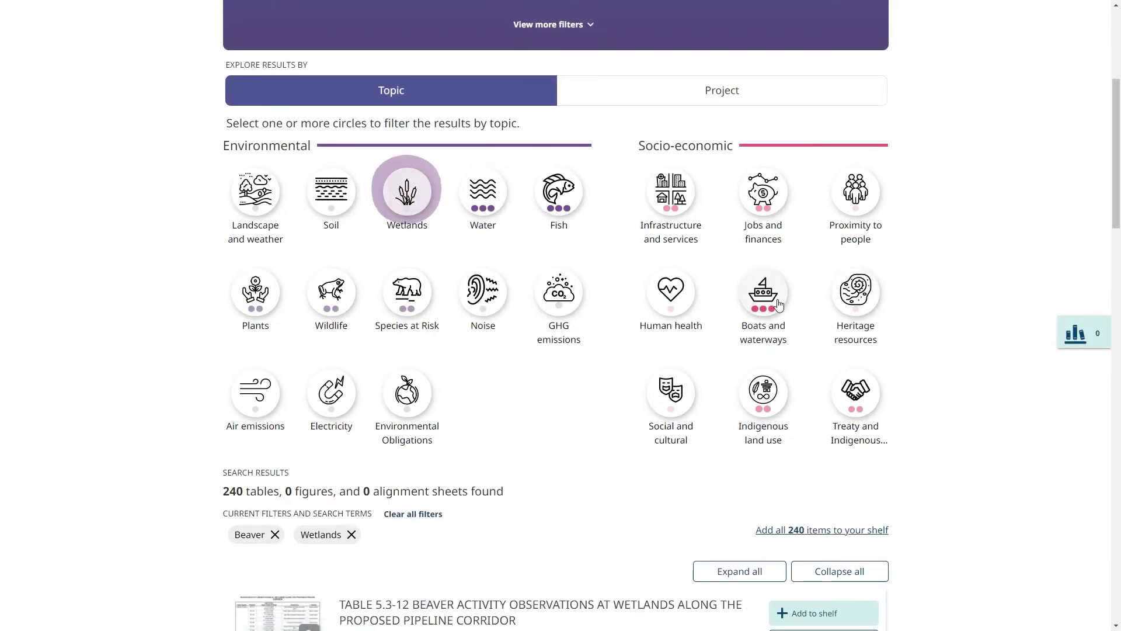
click(763, 291)
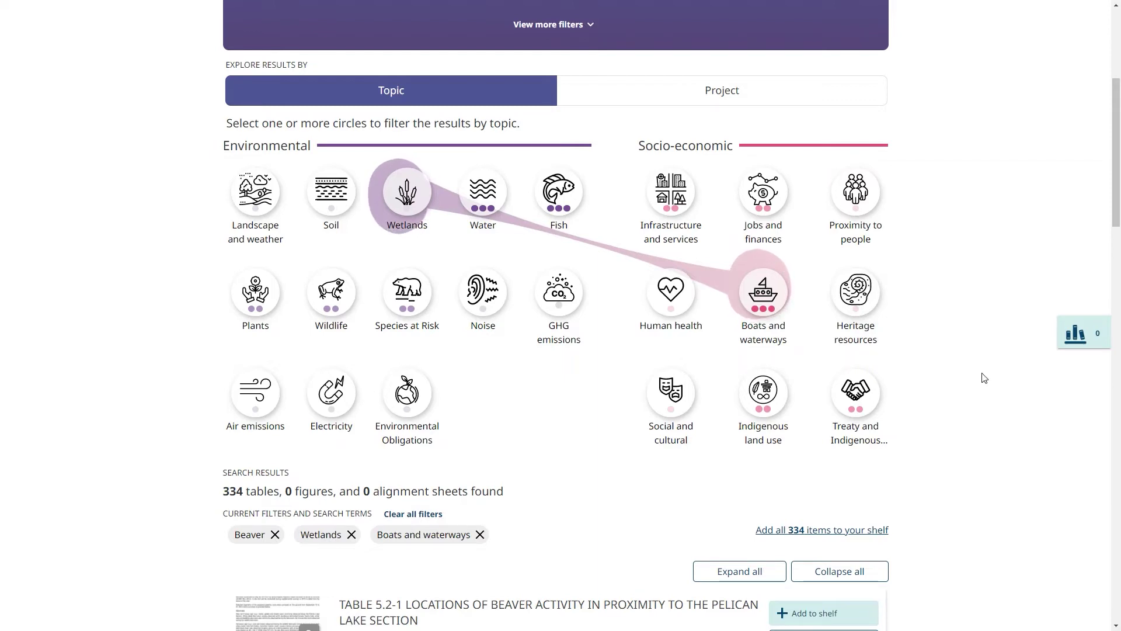
scroll(984, 378, up, 5)
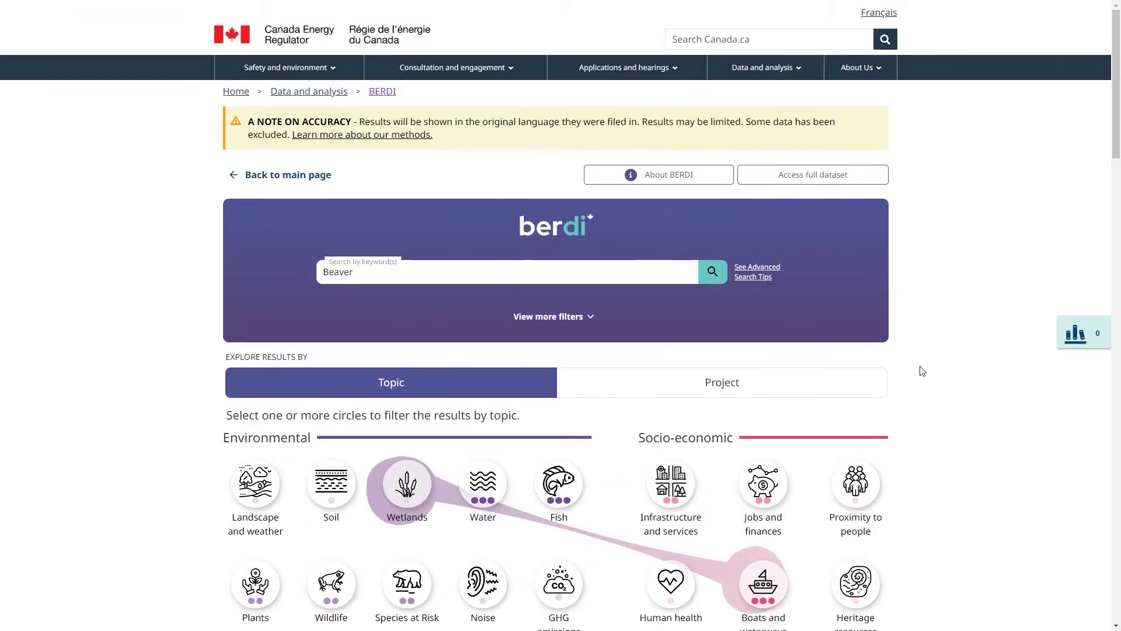
click(549, 316)
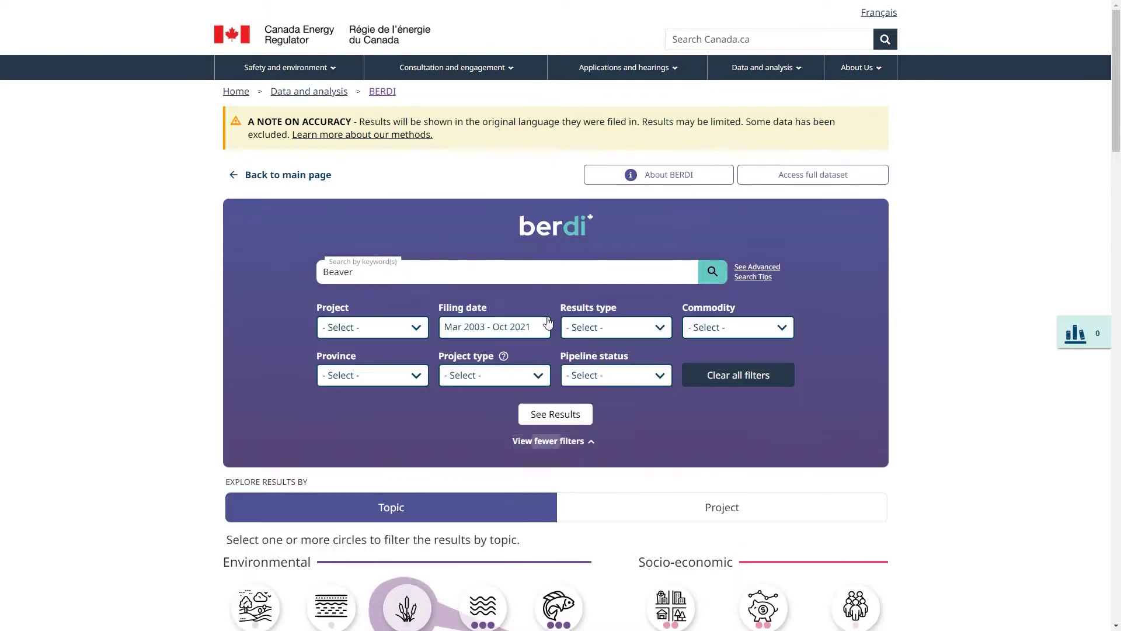
click(417, 377)
click(394, 423)
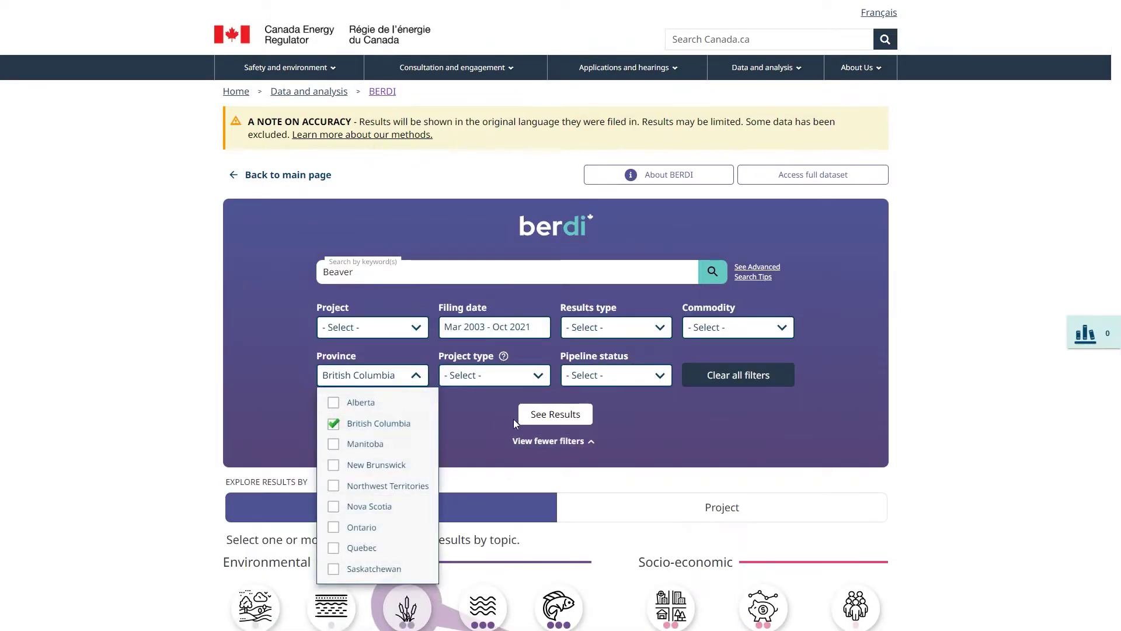
click(532, 415)
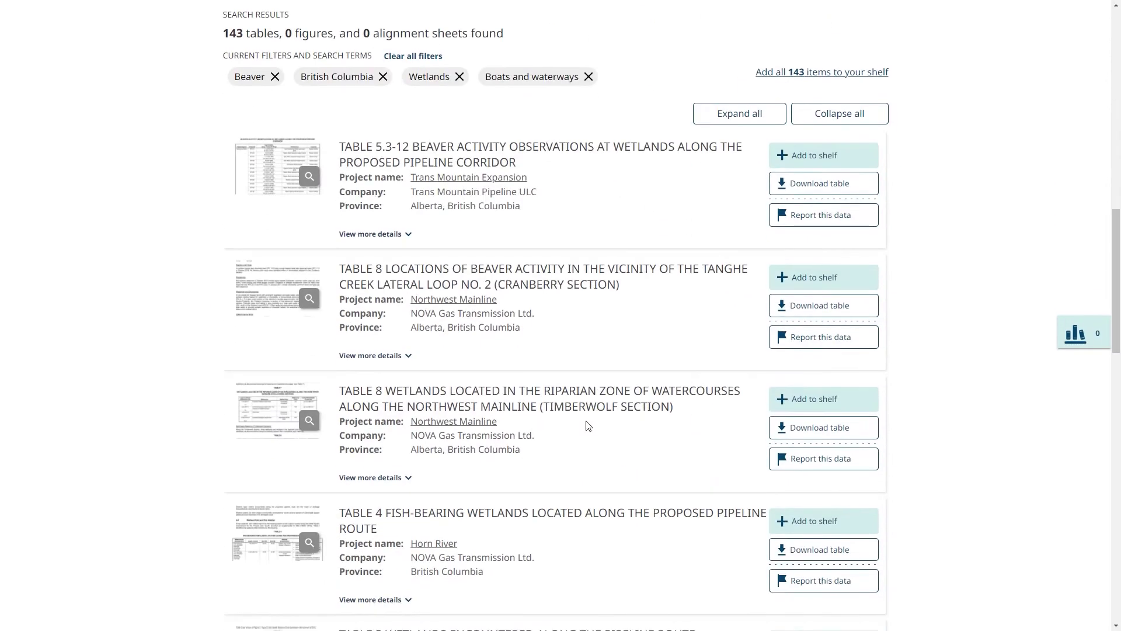
scroll(987, 447, up, 10)
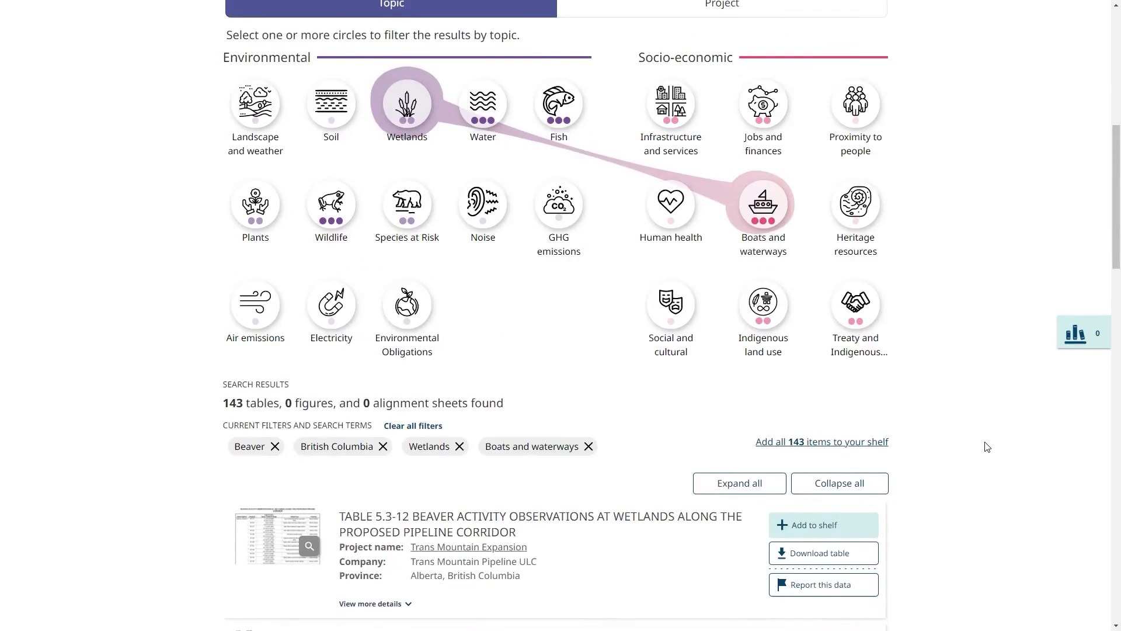
scroll(986, 446, up, 2)
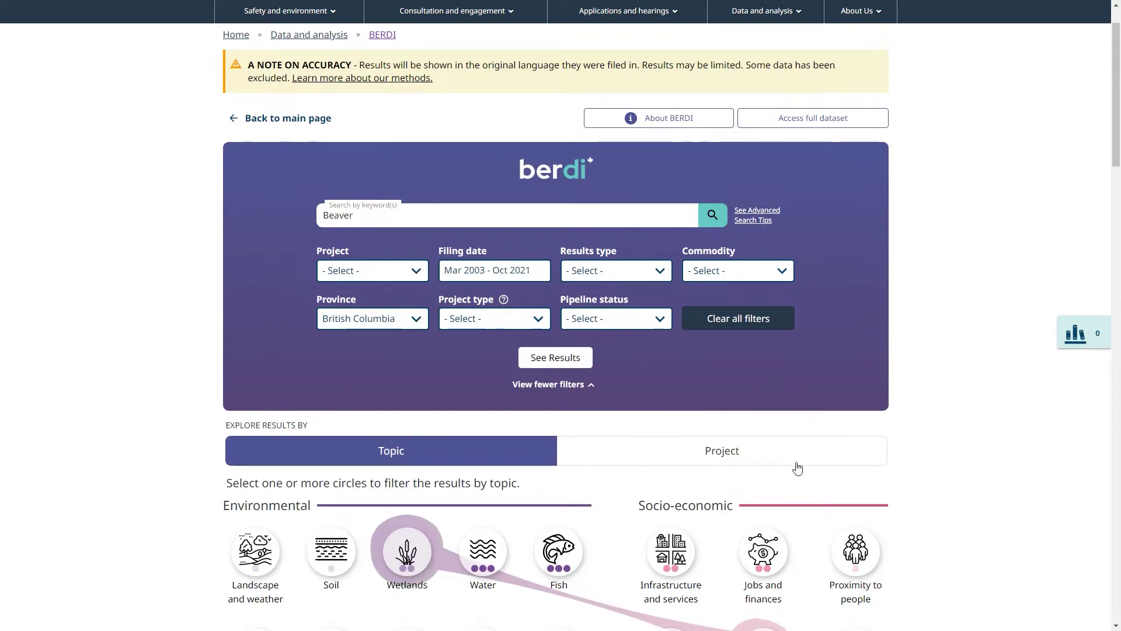
- Browse by project and pick Northwest Mainline, leaving 27 NOVA Gas Transmission tables
click(703, 451)
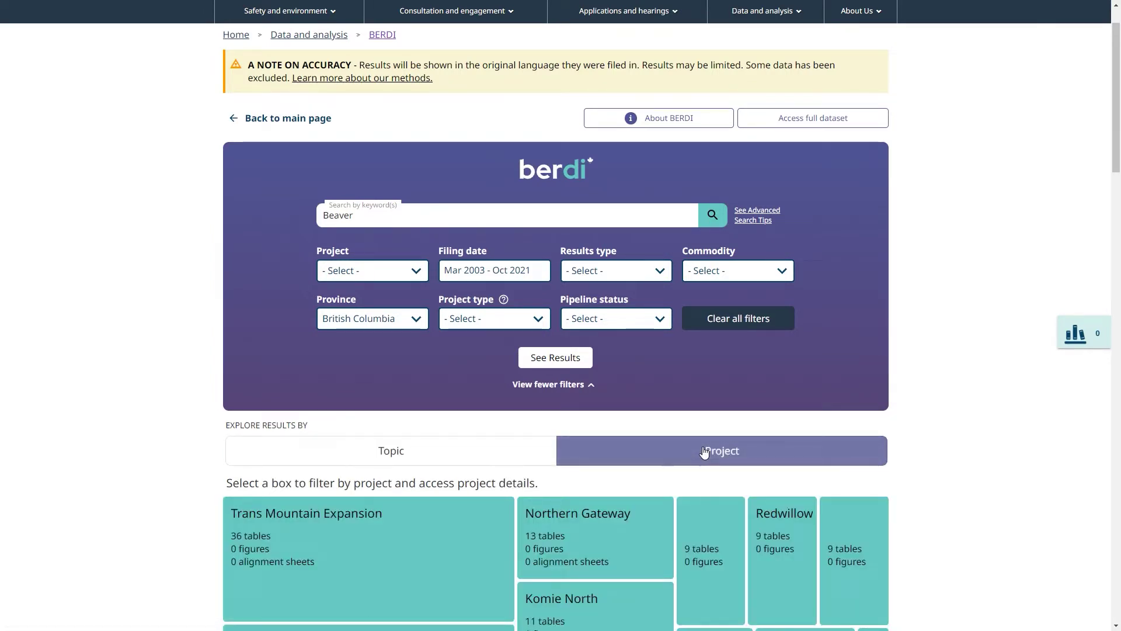
scroll(703, 451, down, 1)
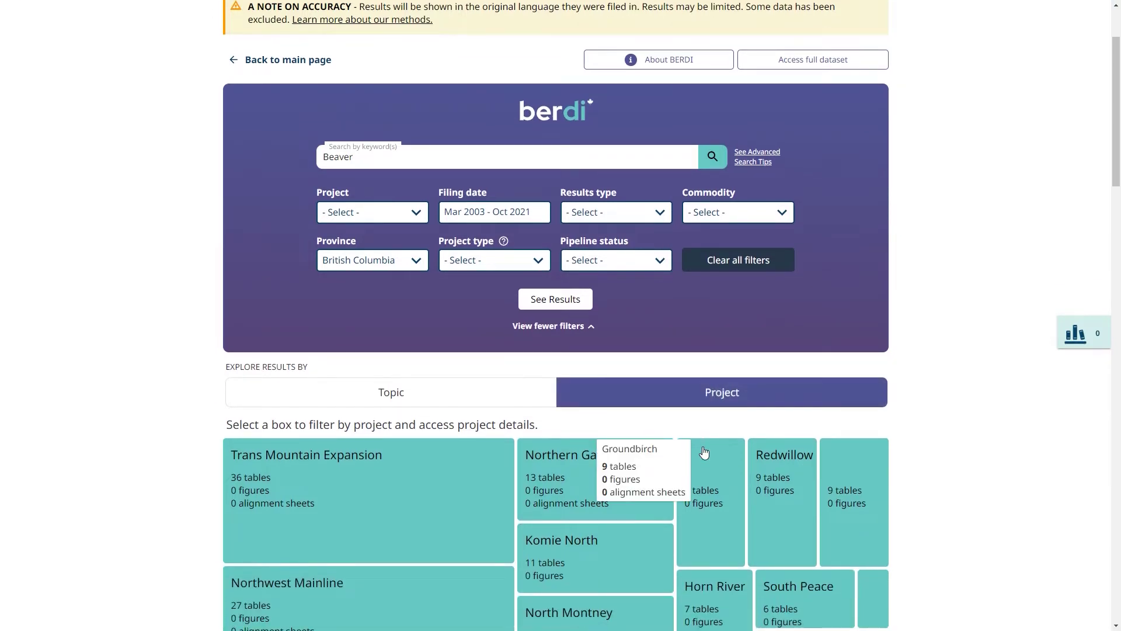
scroll(703, 451, down, 3)
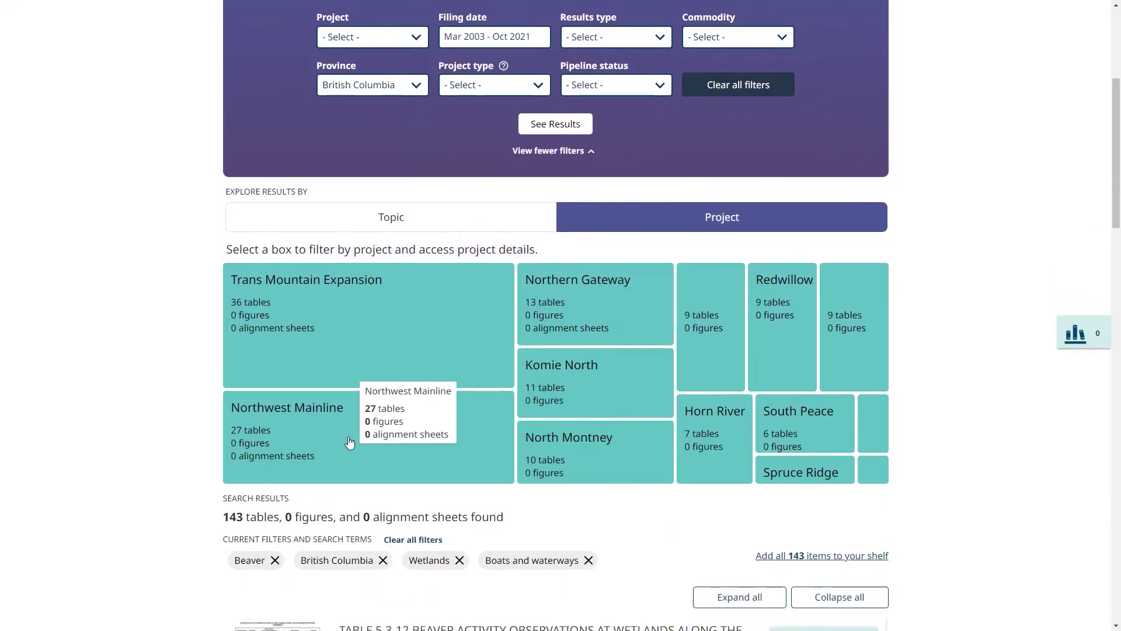
click(350, 442)
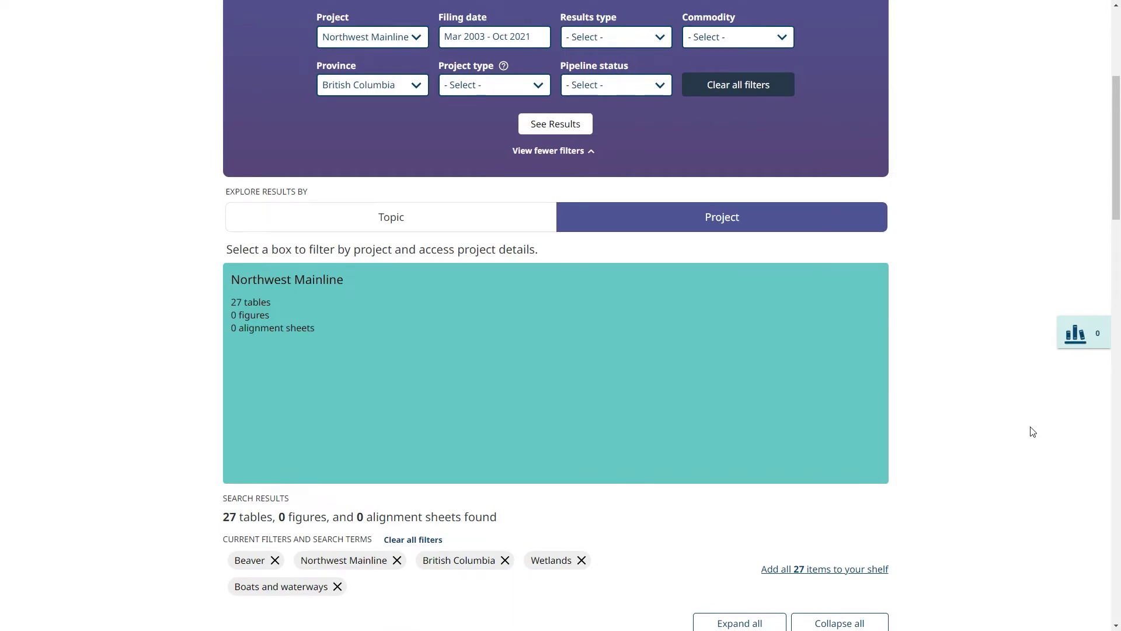
scroll(1032, 432, down, 8)
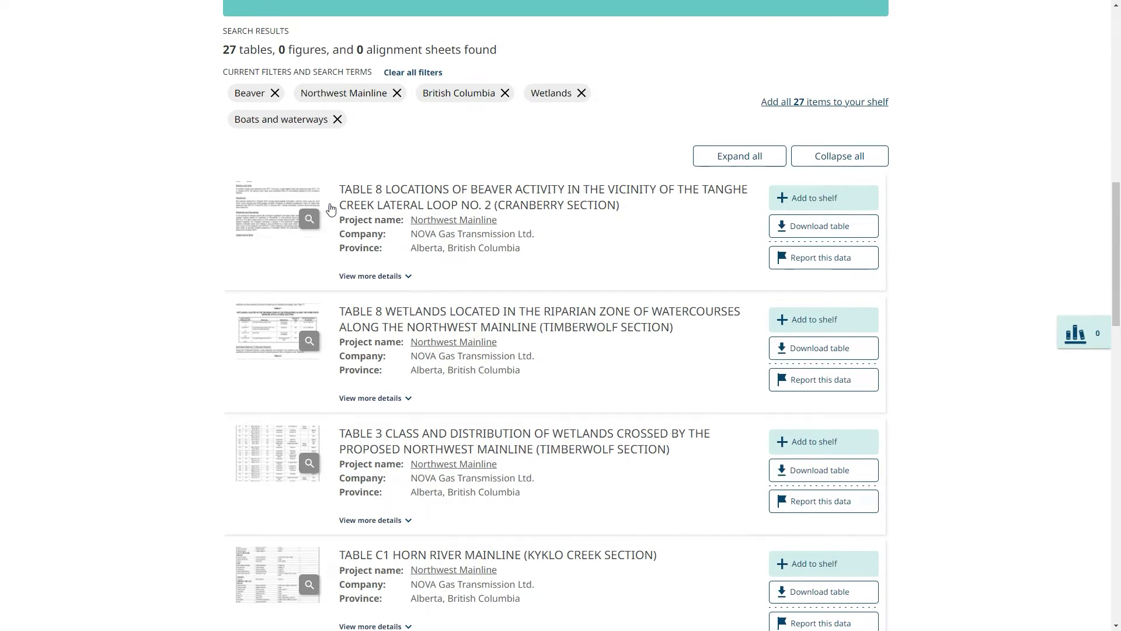
click(284, 208)
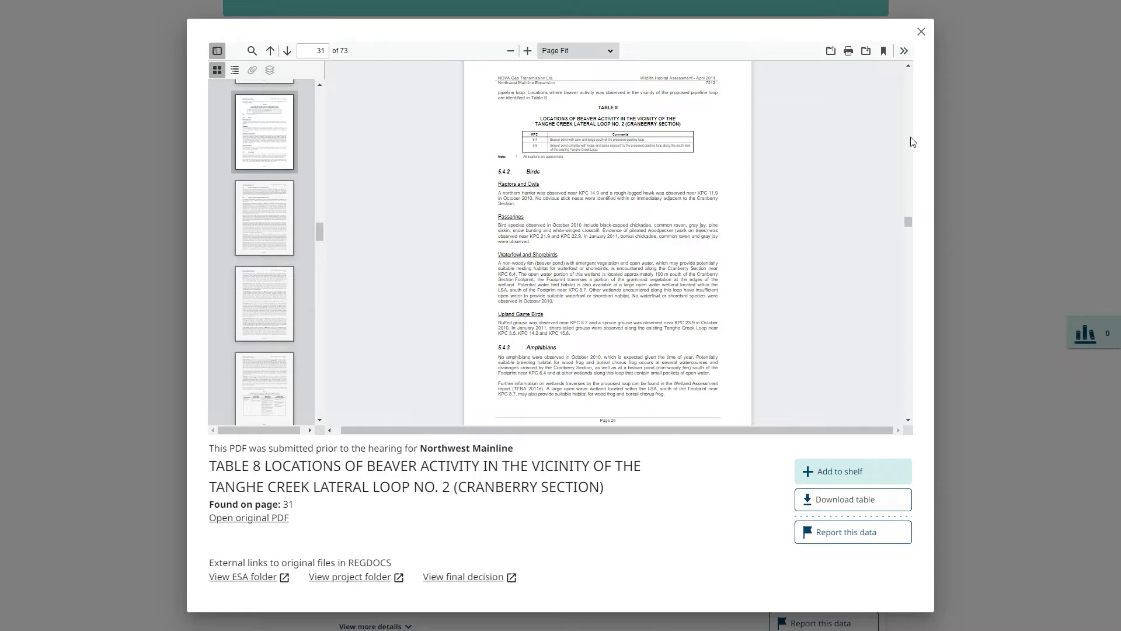
click(921, 31)
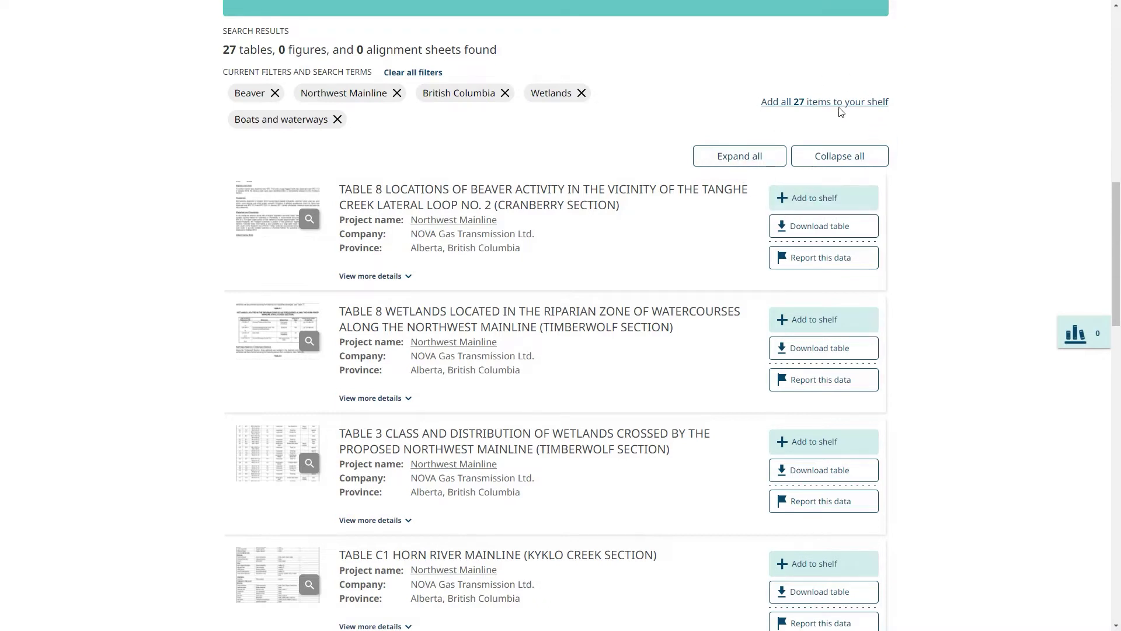
- Add all 27 tables to the shelf; open the first table's report form, then close it unsent
click(792, 105)
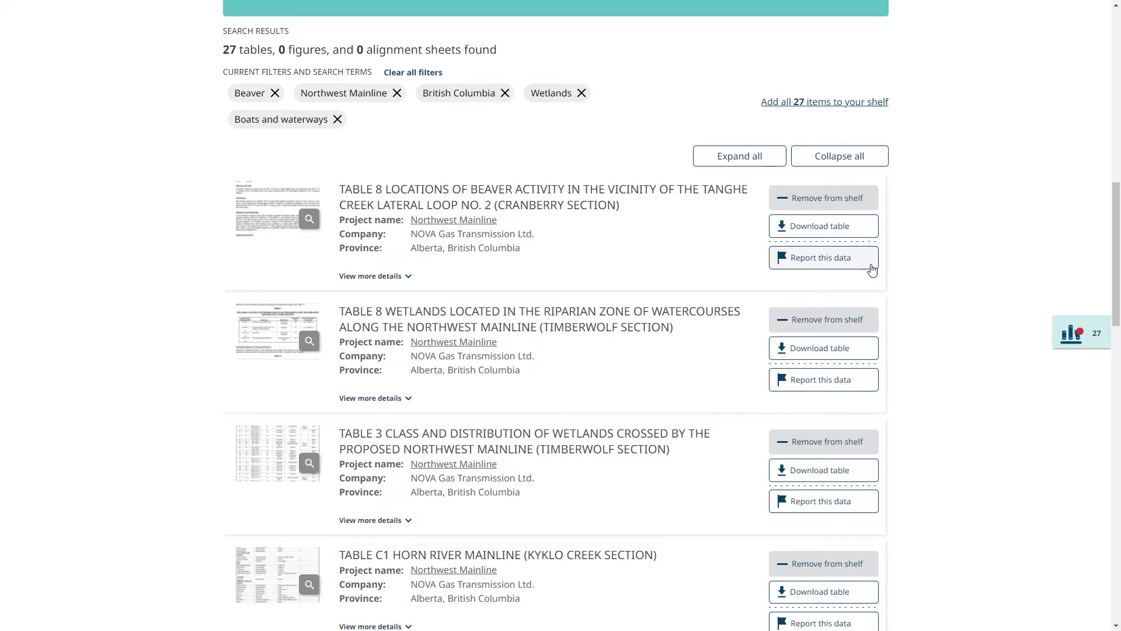
click(814, 260)
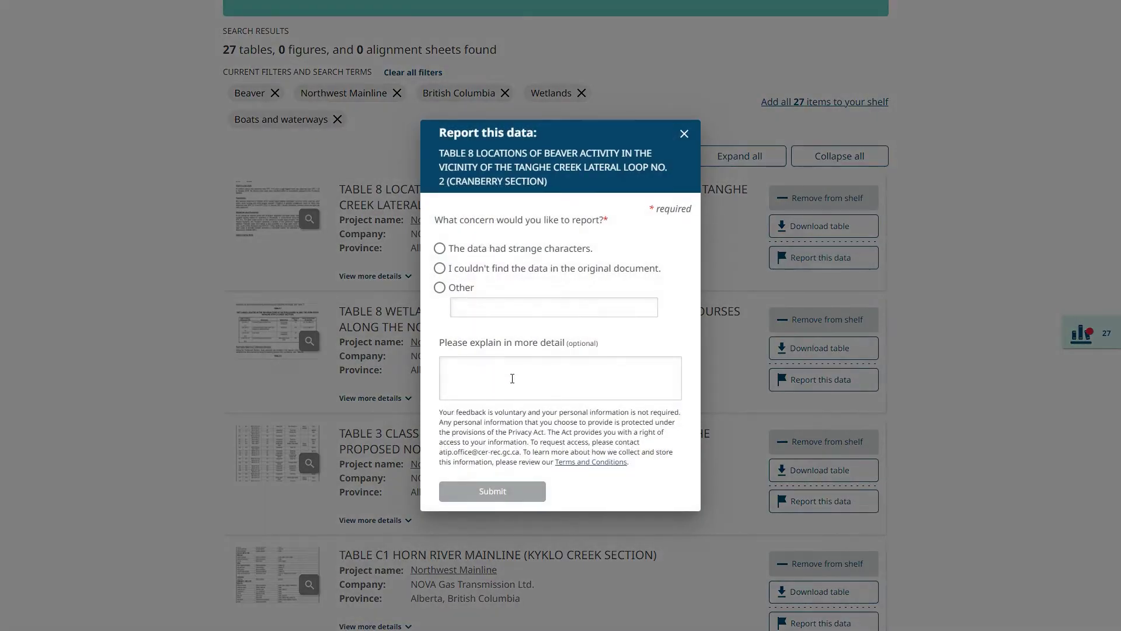
click(685, 136)
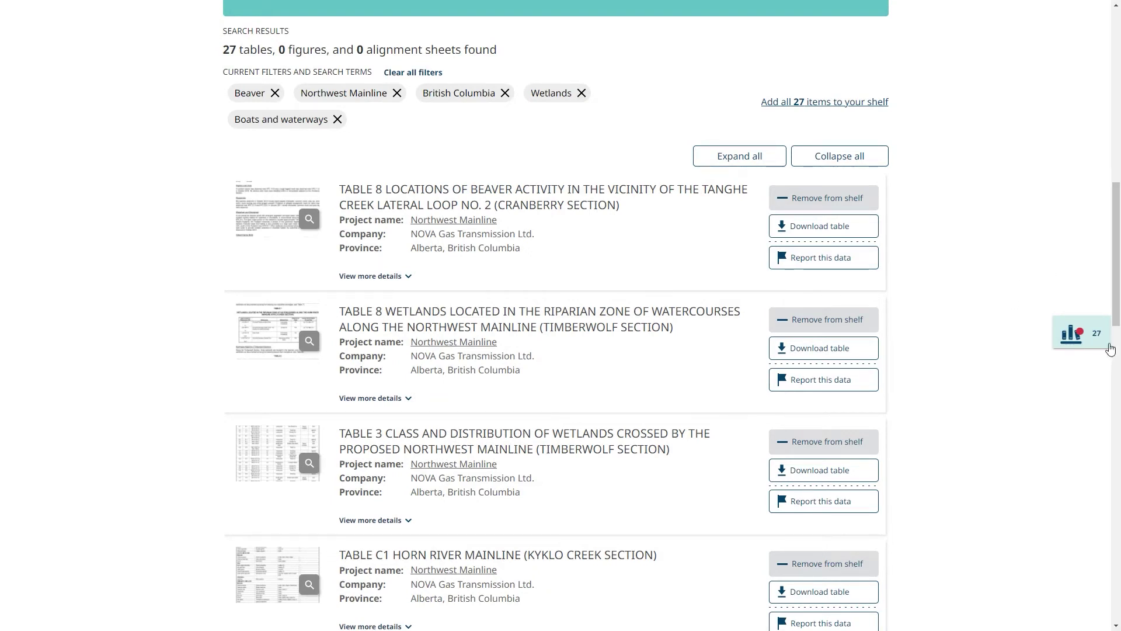
- Download all 27 shelf tables (123.52 KB) as a zip from the shelf panel
click(1086, 332)
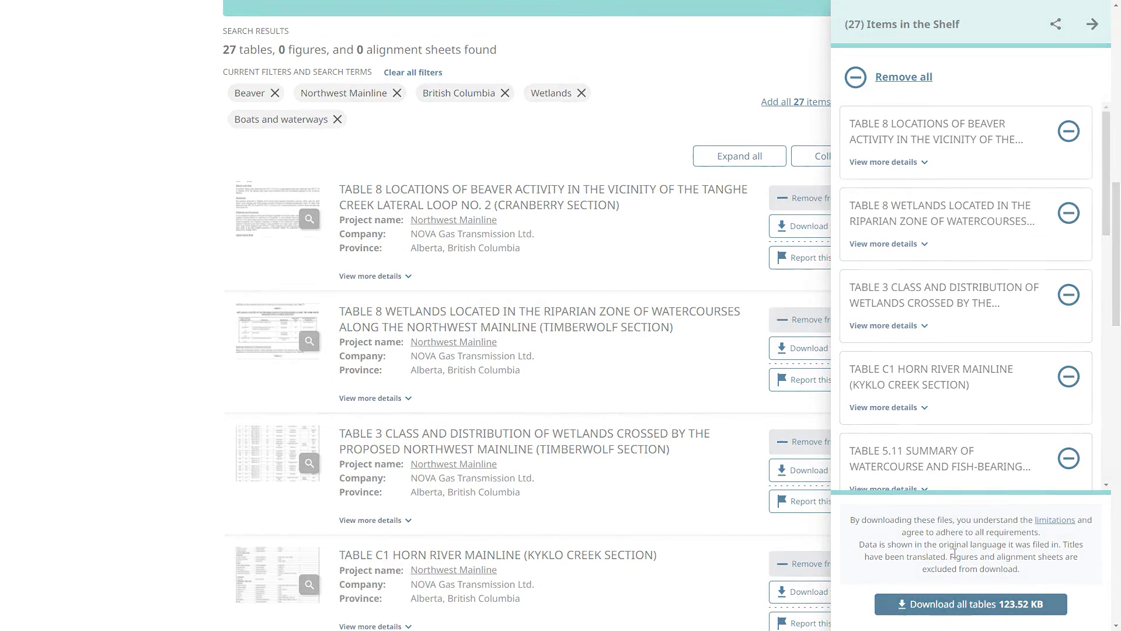
click(969, 603)
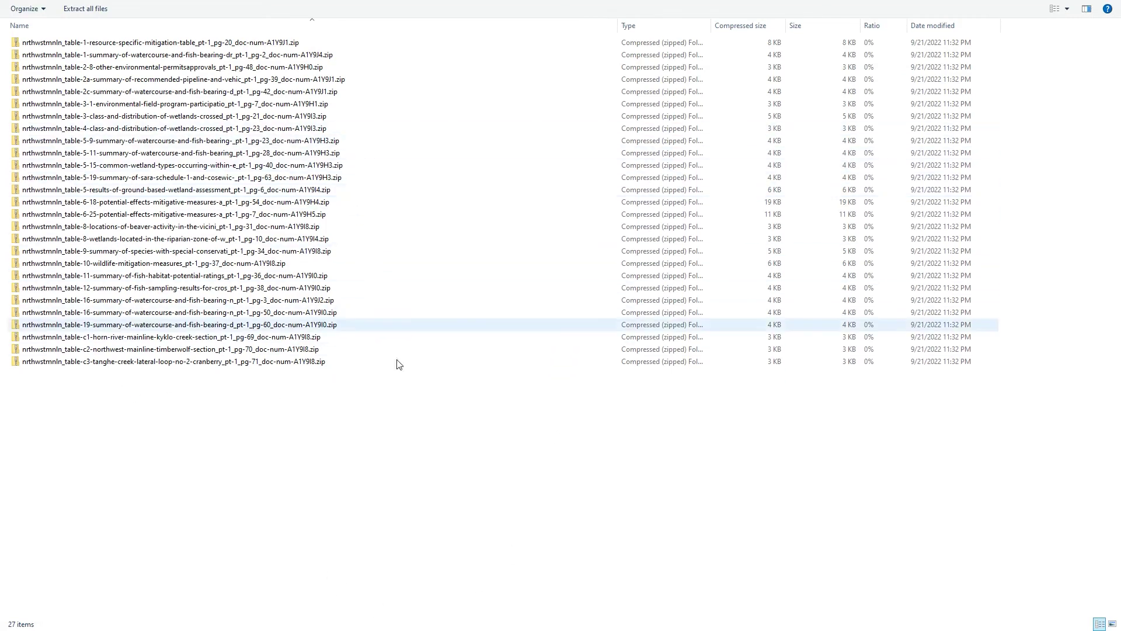
- Open the first downloaded table's zip to view its four CSV files and readme
click(85, 47)
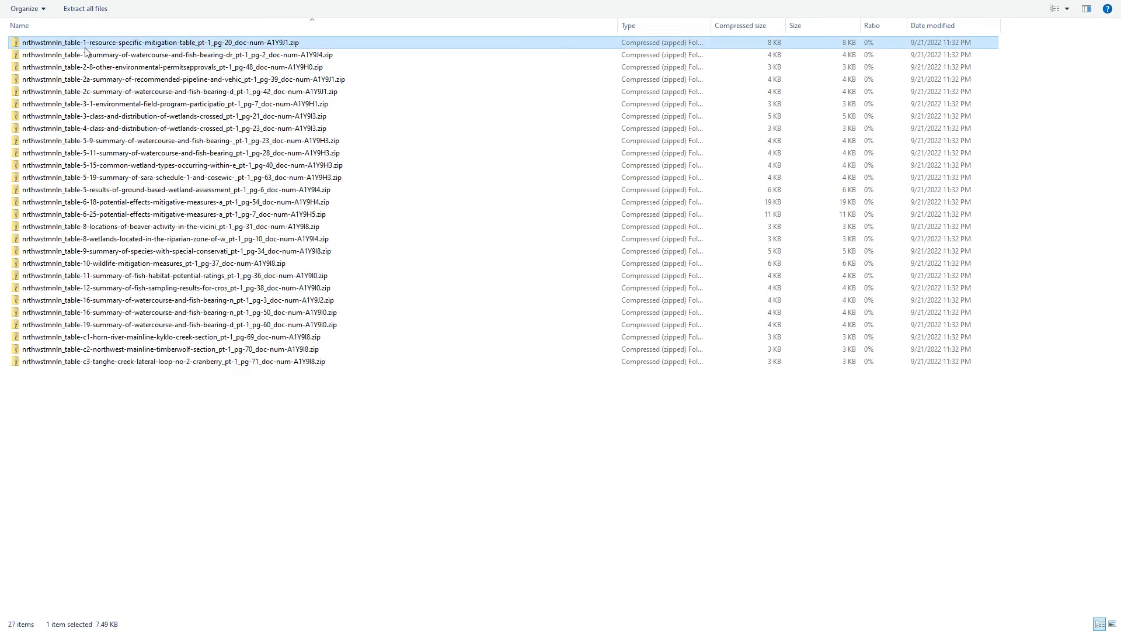
double_click(86, 50)
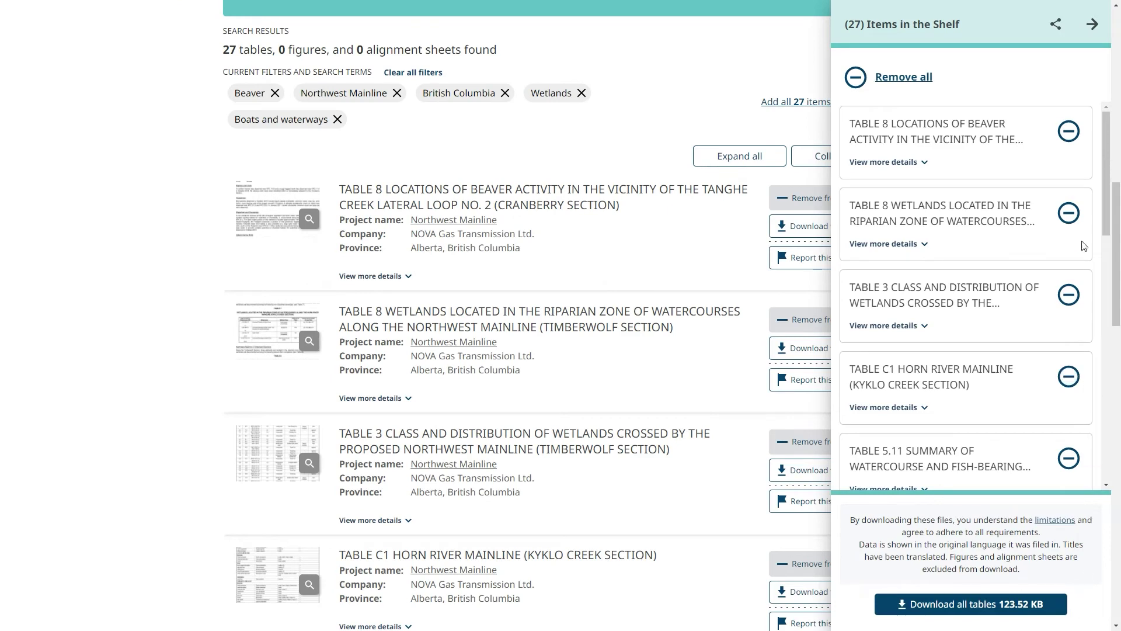
- Get the shelf's shareable link, close the shelf panel, and return to the page top
click(1057, 30)
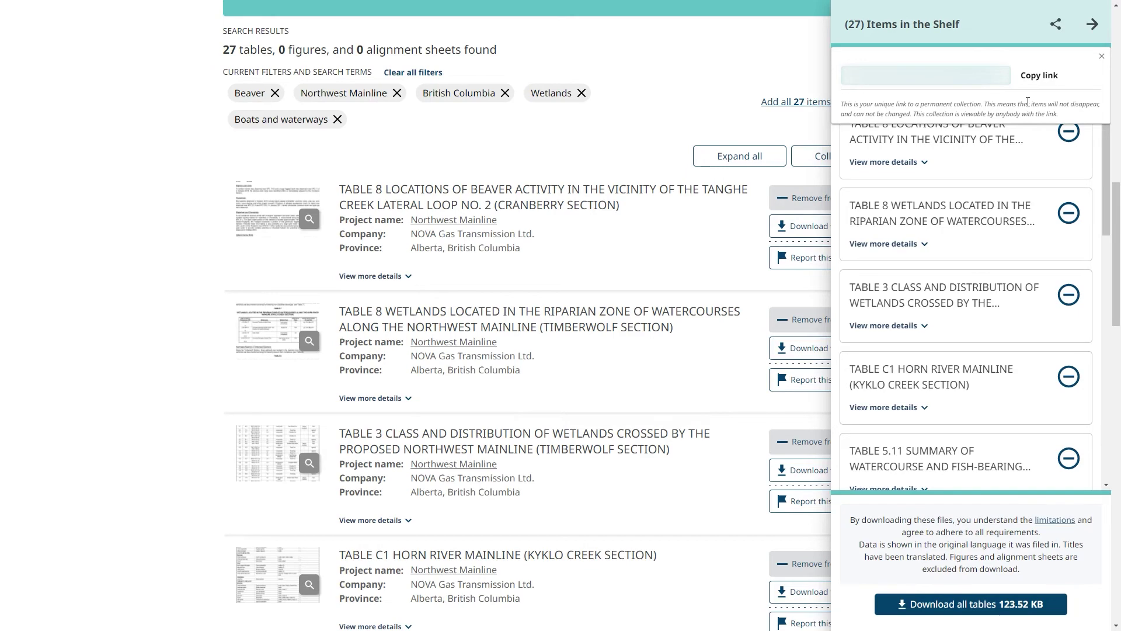
click(1092, 25)
scroll(977, 252, up, 10)
scroll(977, 255, up, 2)
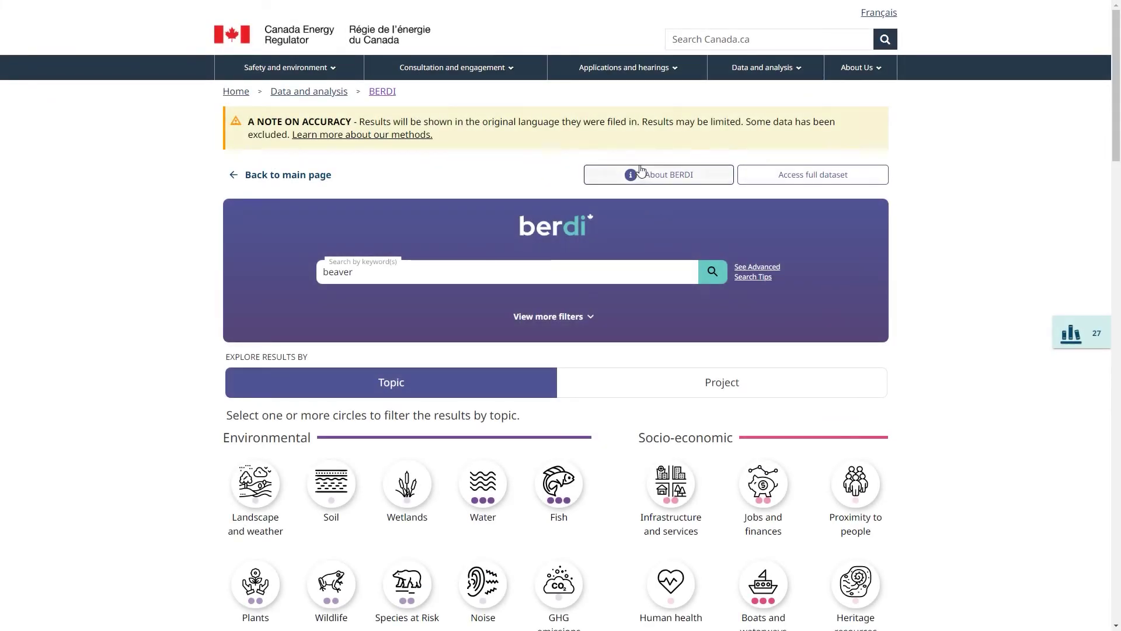
- Open the About BERDI page explaining why BERDI was created
click(645, 175)
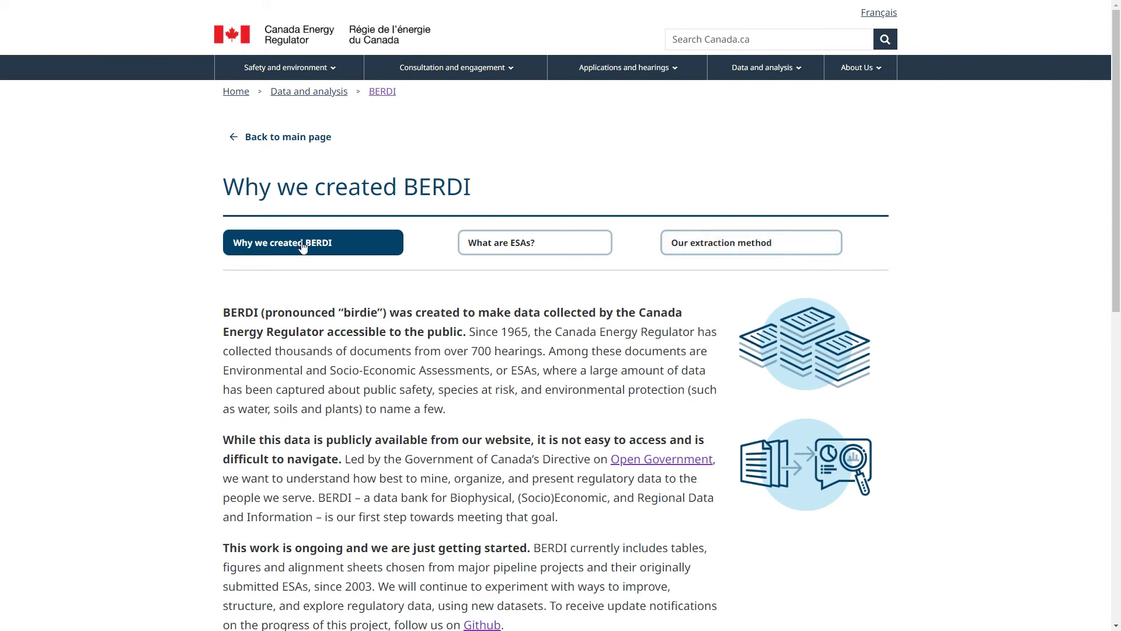
- Go back from the About BERDI page to the main search page
click(261, 138)
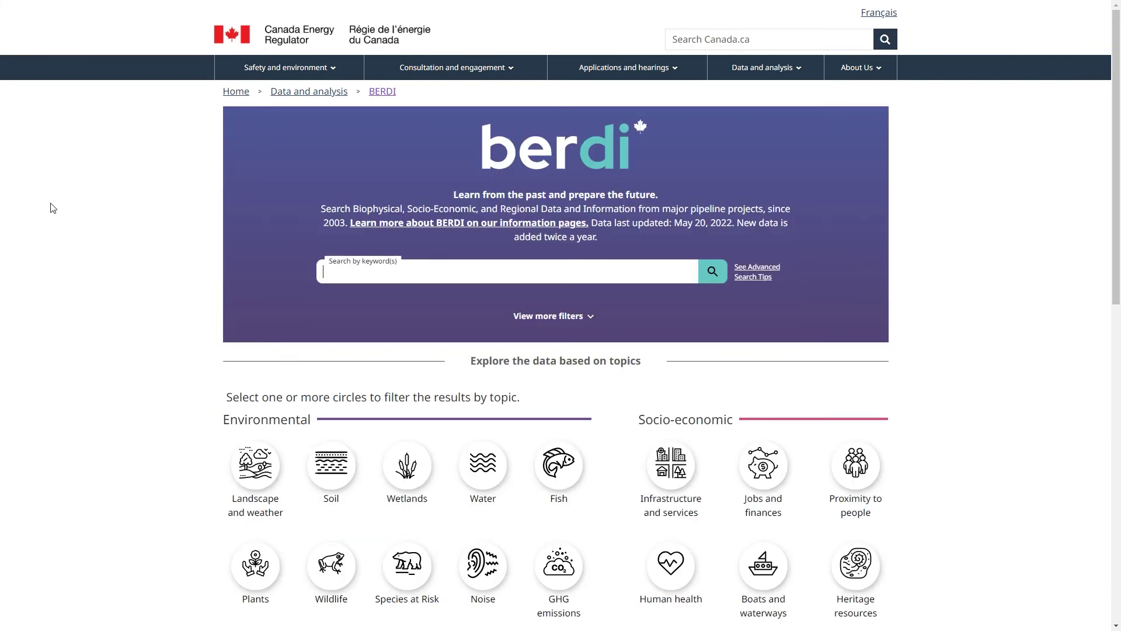